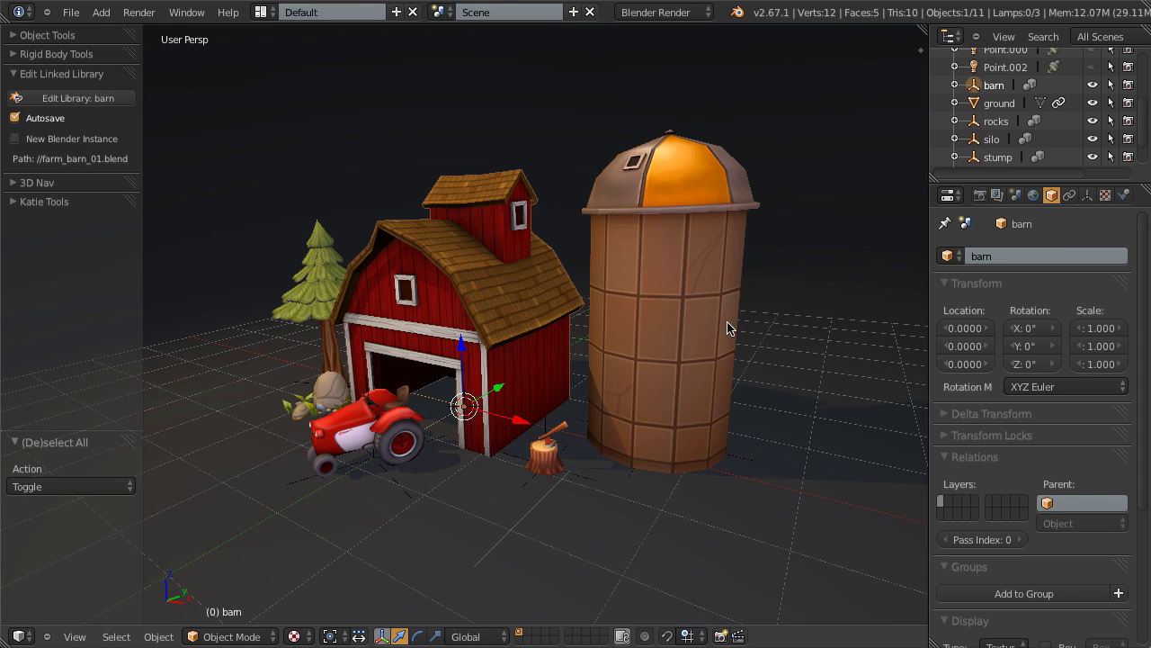
Select the tree, tractor, barn and silo in turn to inspect each linked library file.
right_click(313, 276)
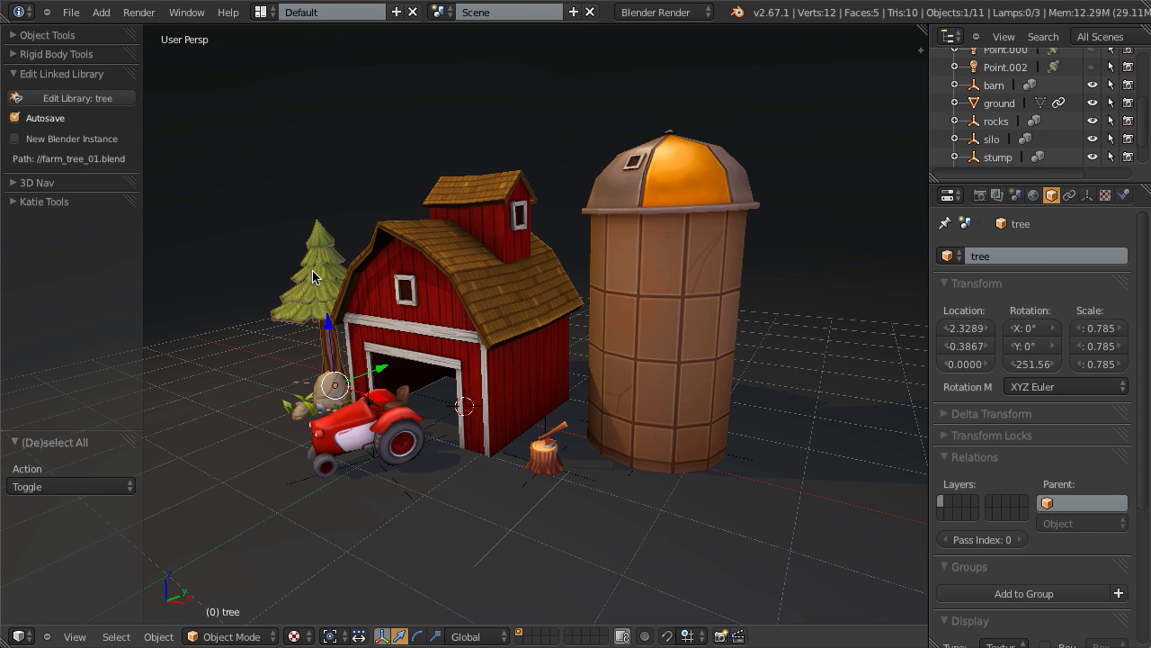
right_click(339, 417)
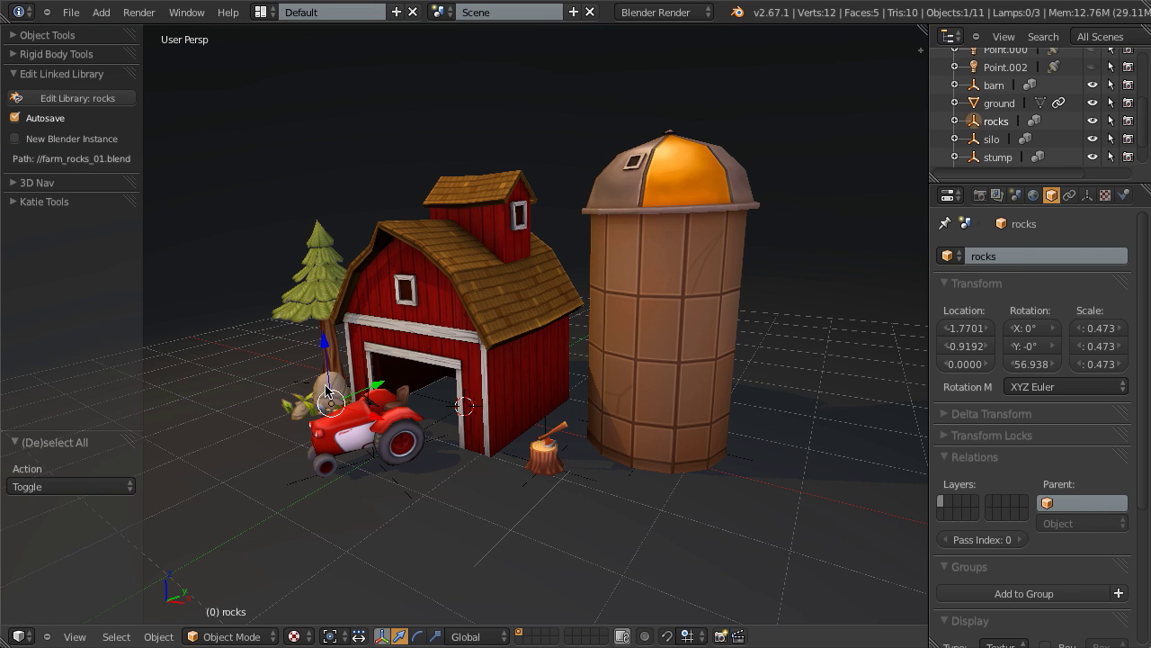
right_click(479, 354)
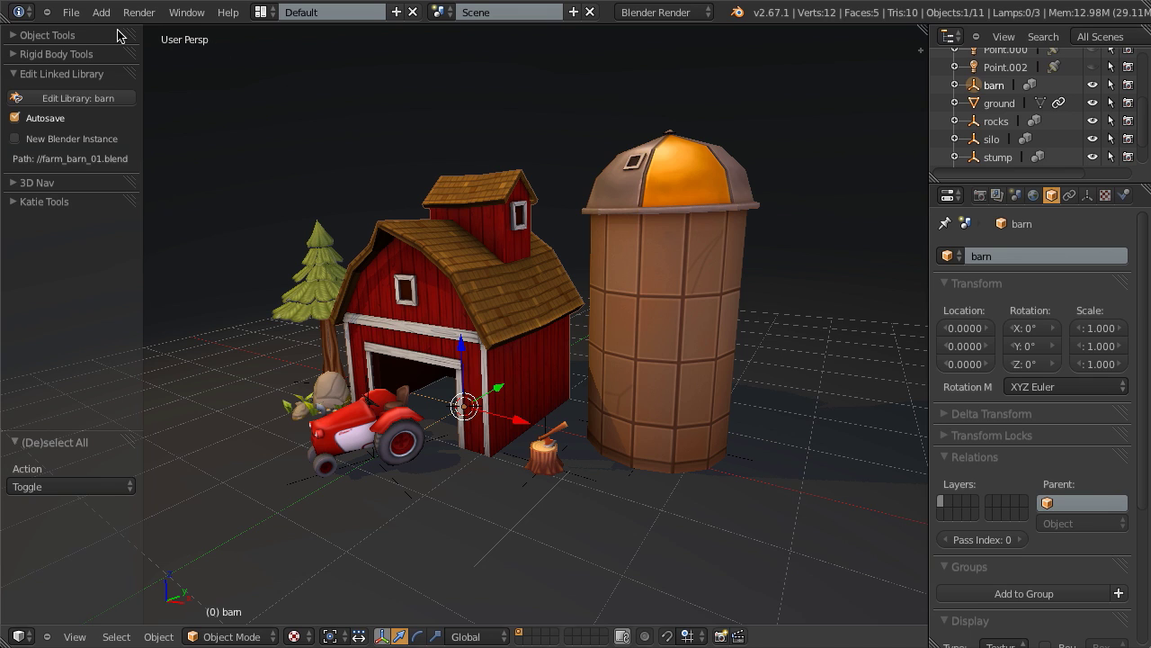
left_click(72, 13)
right_click(601, 326)
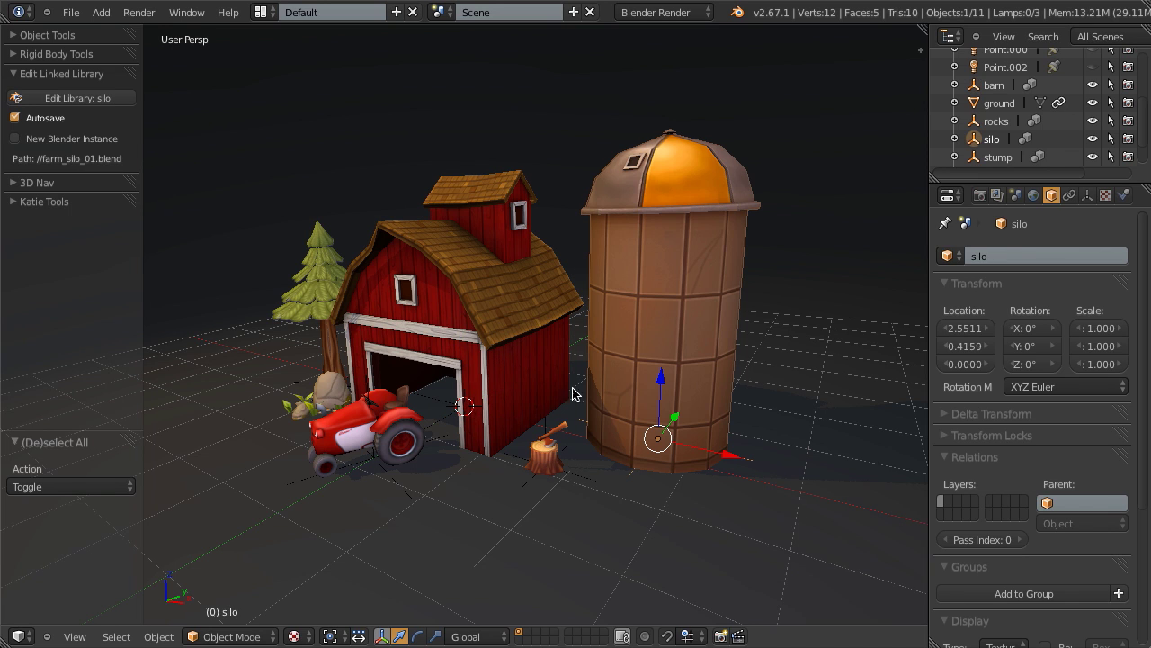
right_click(452, 328)
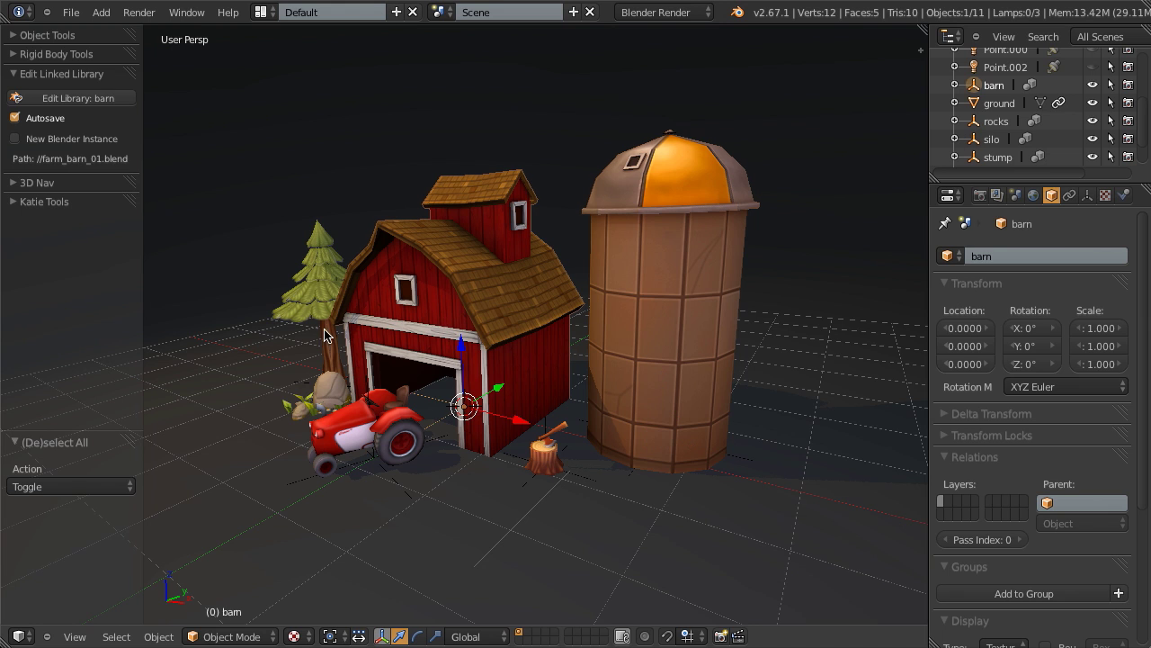
right_click(318, 304)
right_click(382, 439)
middle_click_drag(498, 409, 526, 407)
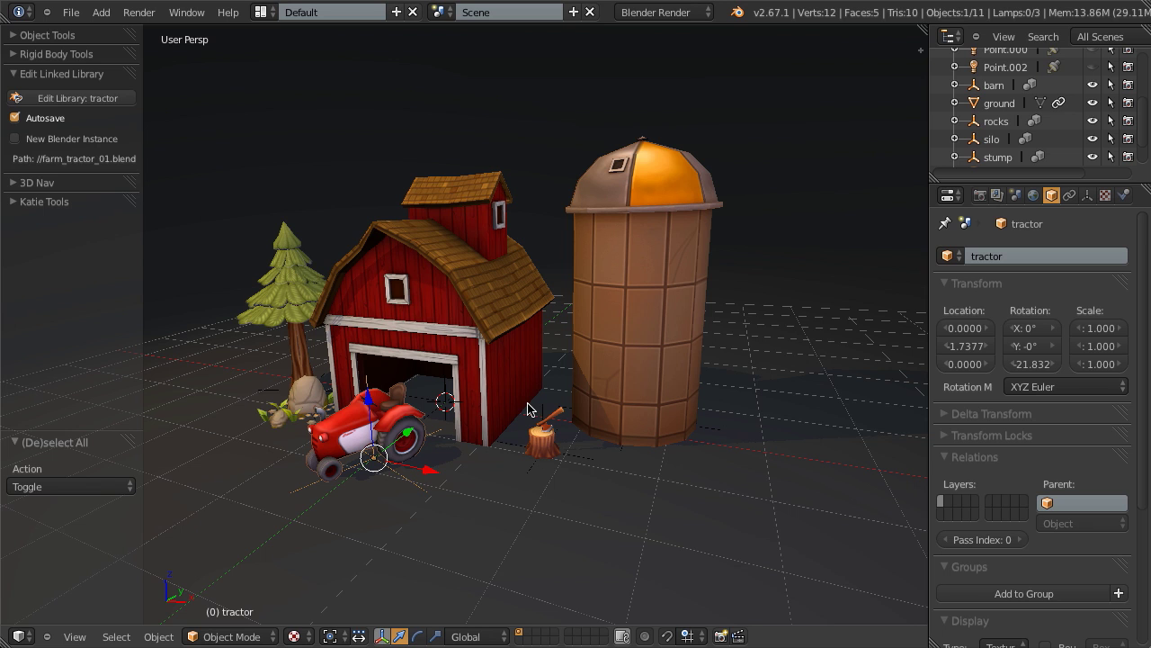
Filter the preferences add-ons by 'edit' to show Edit Linked Library, then close preferences.
key("ctrl+alt+u")
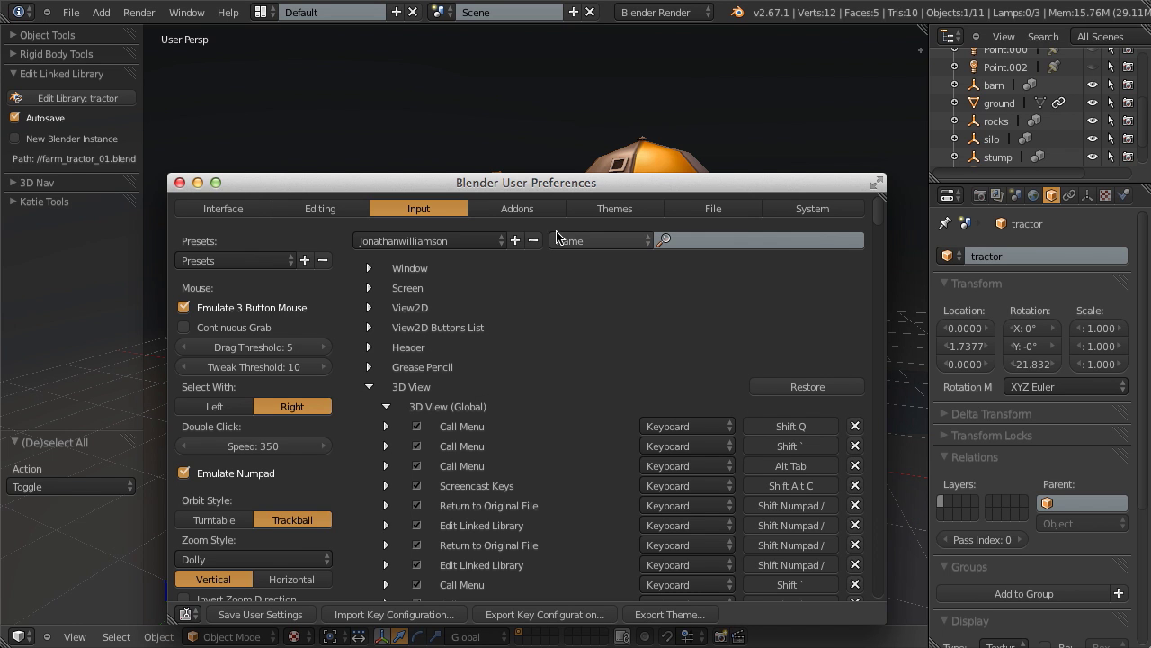
left_click(517, 208)
left_click_drag(511, 183, 508, 89)
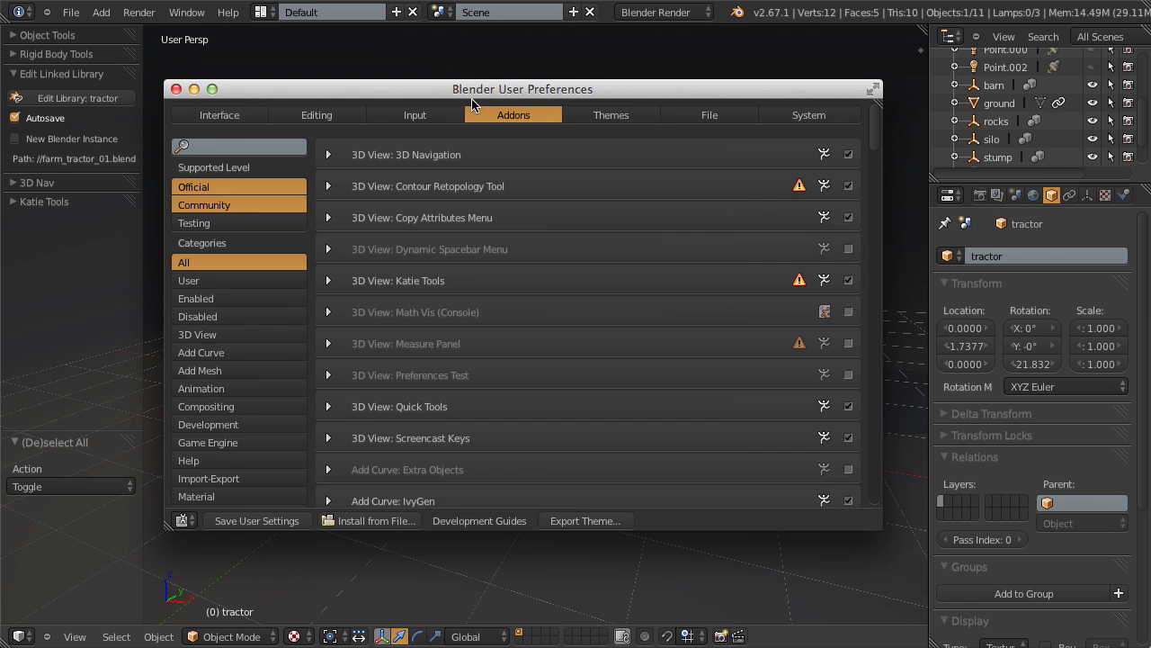
left_click(228, 145)
type("edit")
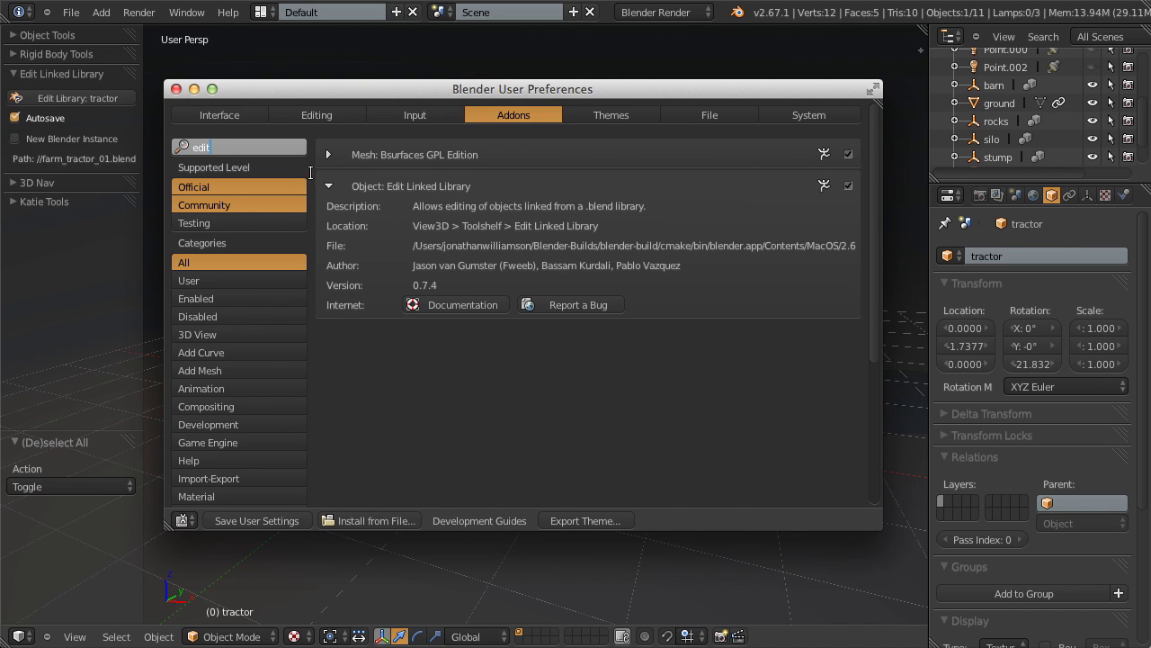
key("Return")
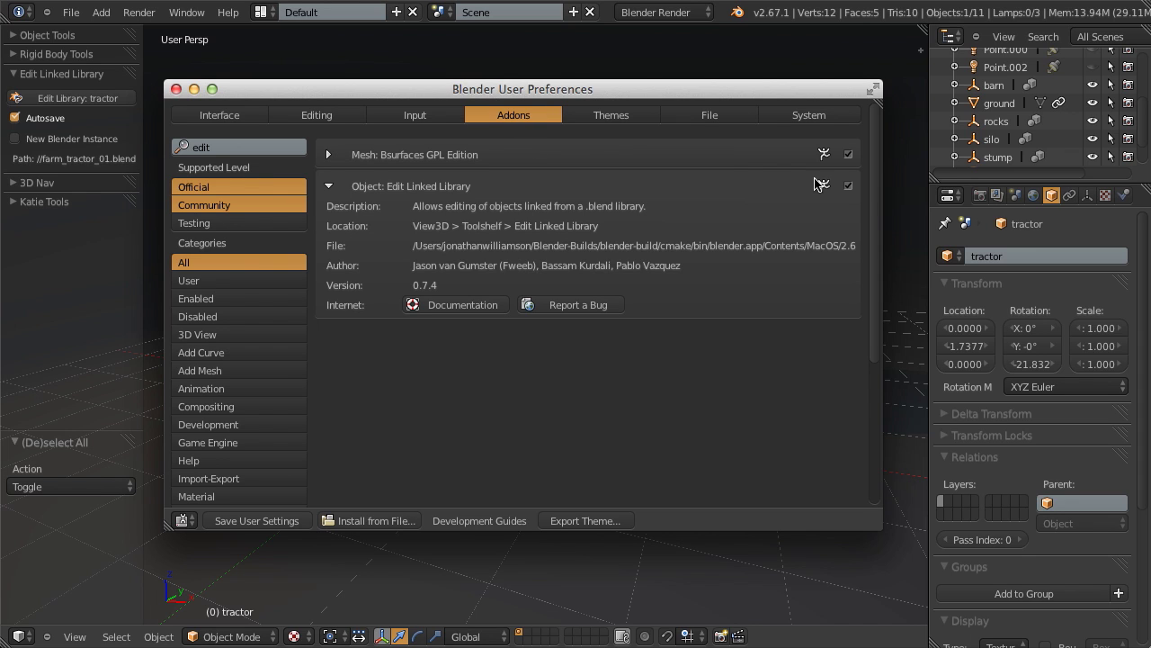
left_click(176, 89)
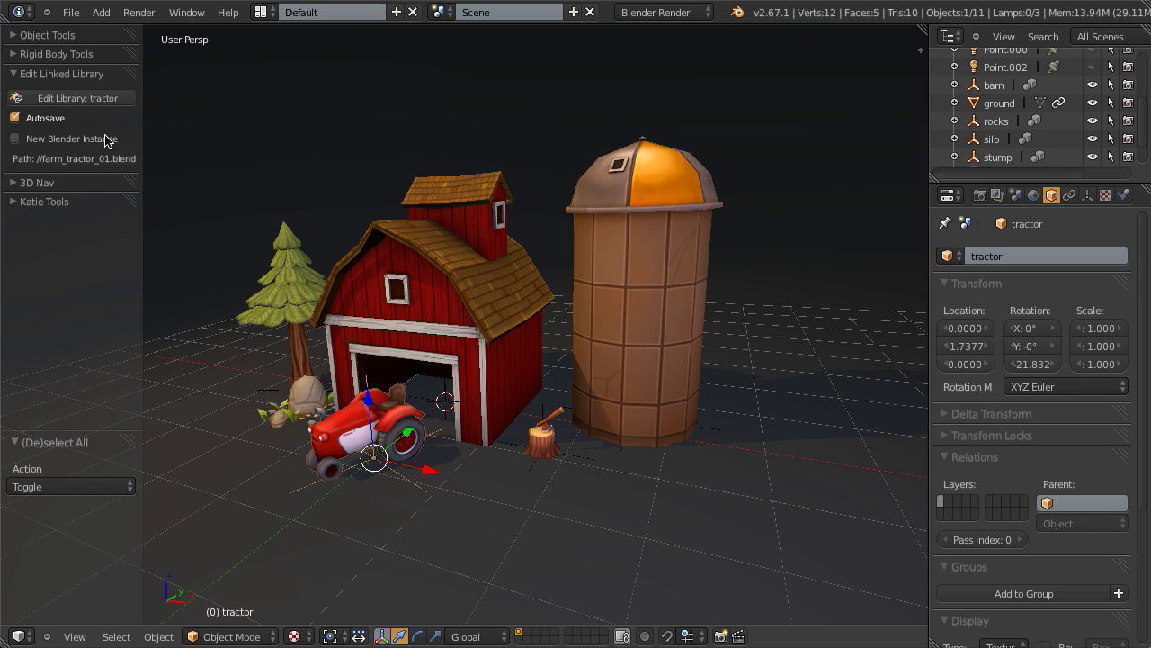
Select the tree, barn, stump, tractor and unlinked ground, finishing on the silo for library editing.
right_click(299, 304)
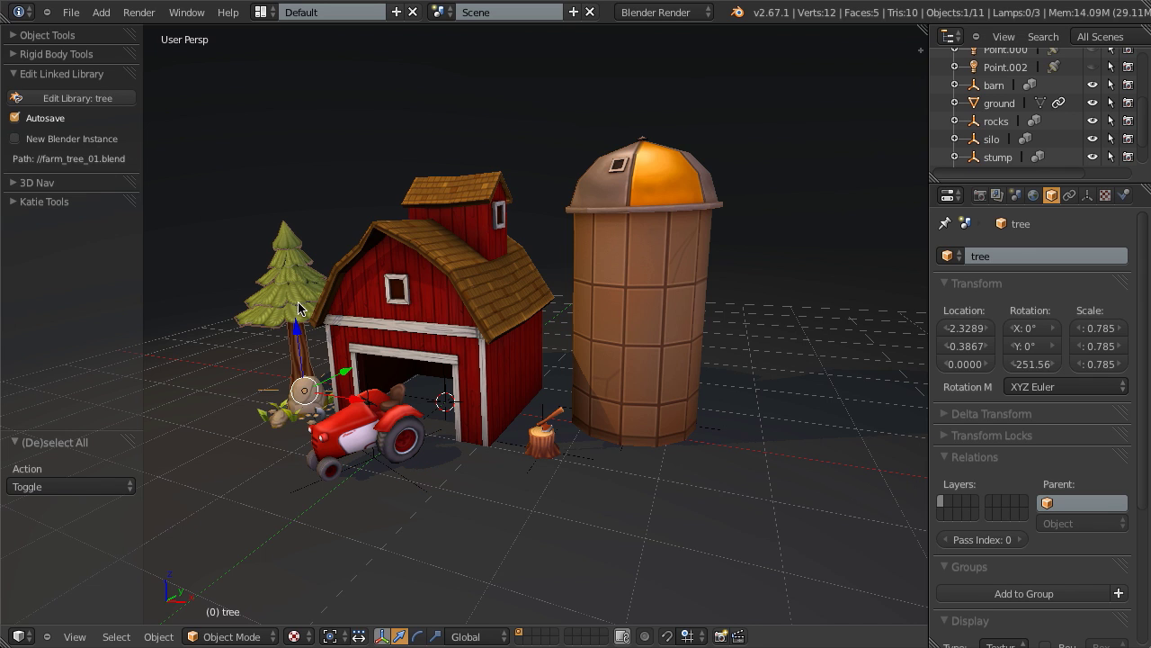
right_click(402, 295)
right_click(626, 259)
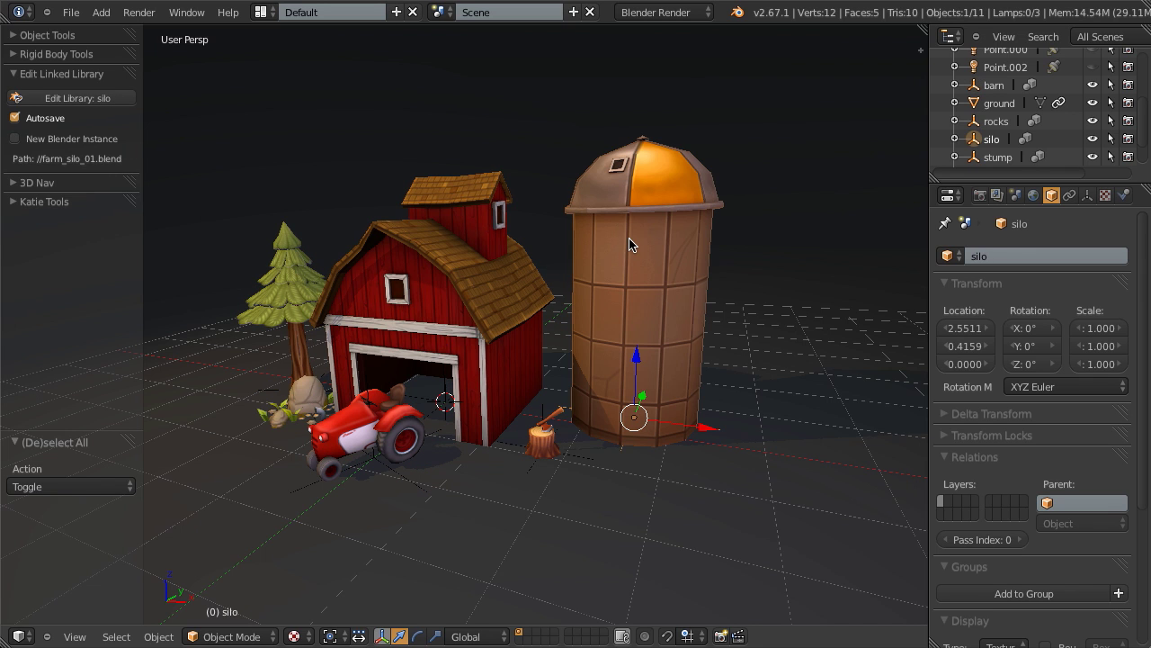
right_click(552, 431)
right_click(373, 457)
right_click(684, 503)
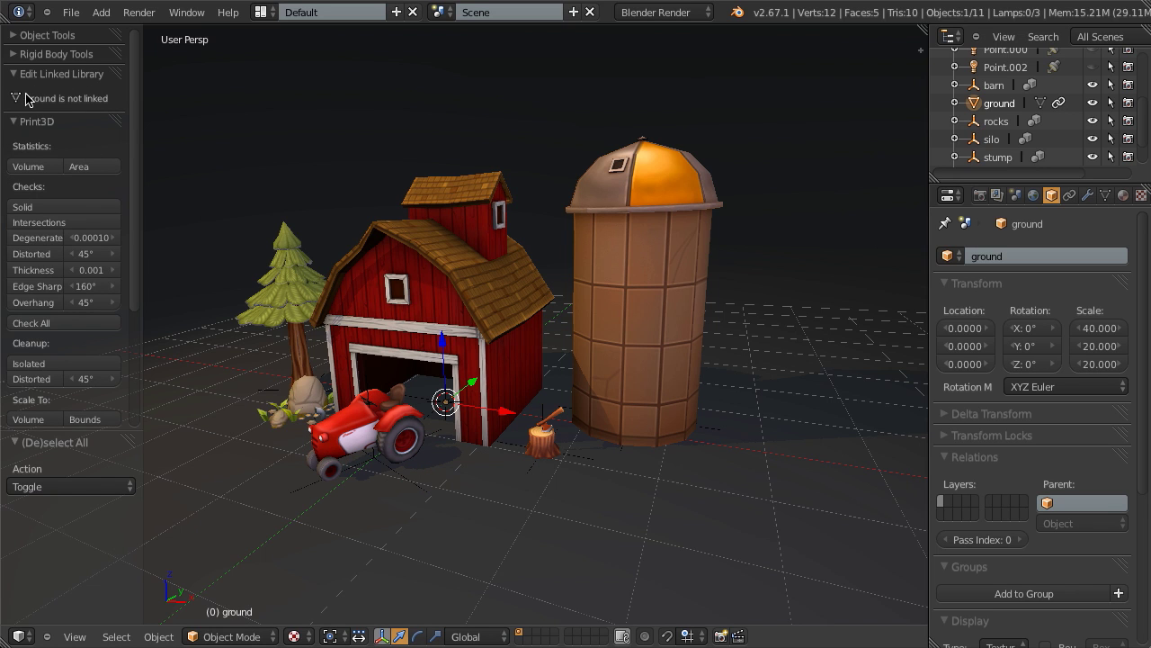
right_click(453, 304)
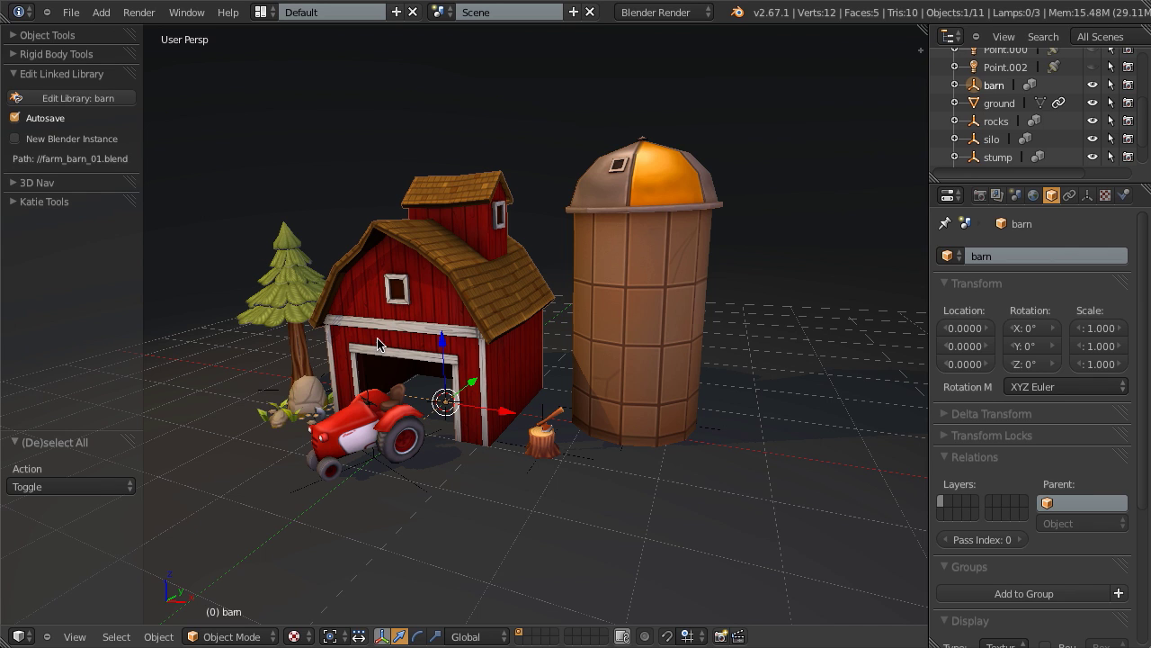
right_click(682, 256)
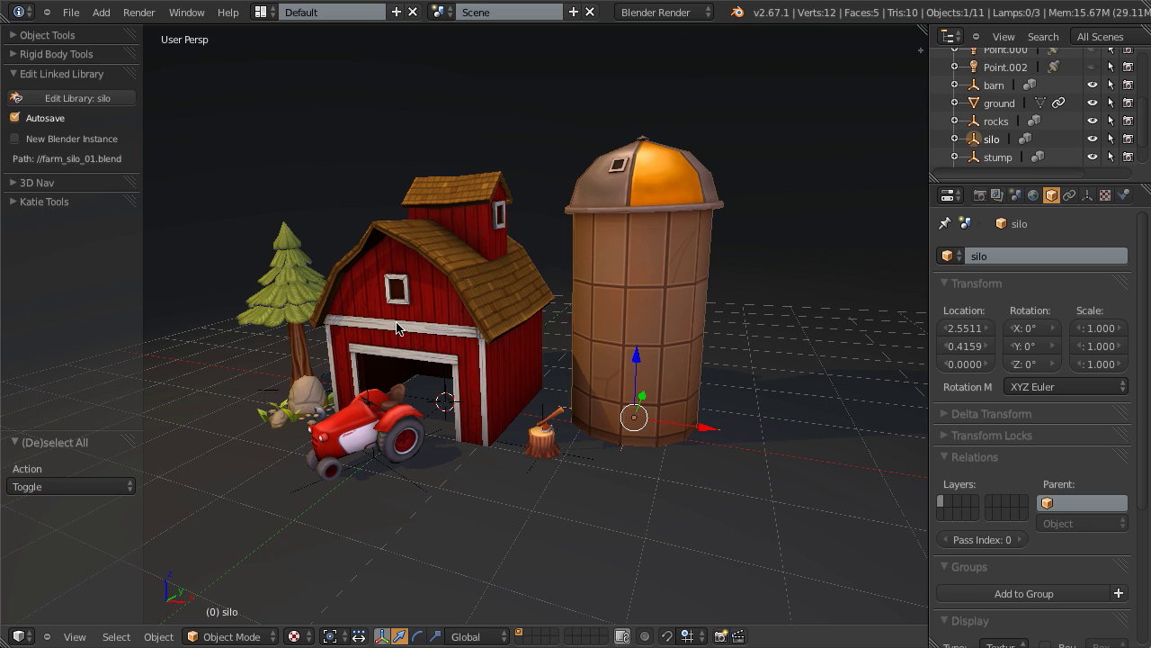
left_click(70, 12)
Open farm_silo_01.blend for editing and box-select the silo dome's vertices in Edit Mode.
left_click(89, 100)
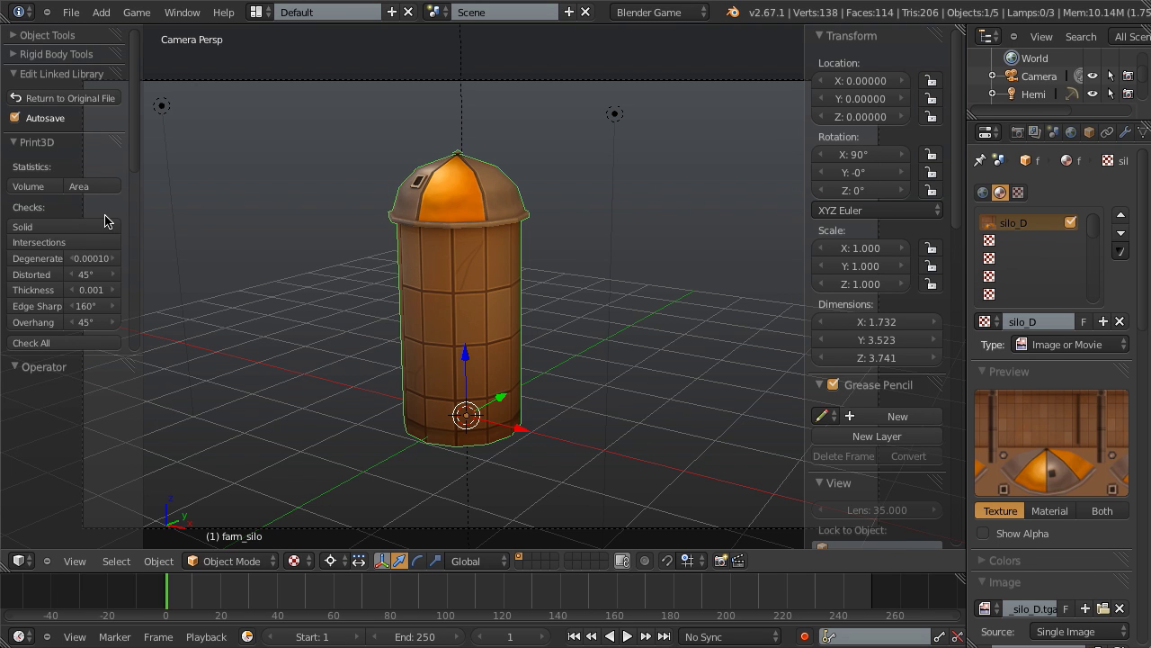
key("Tab")
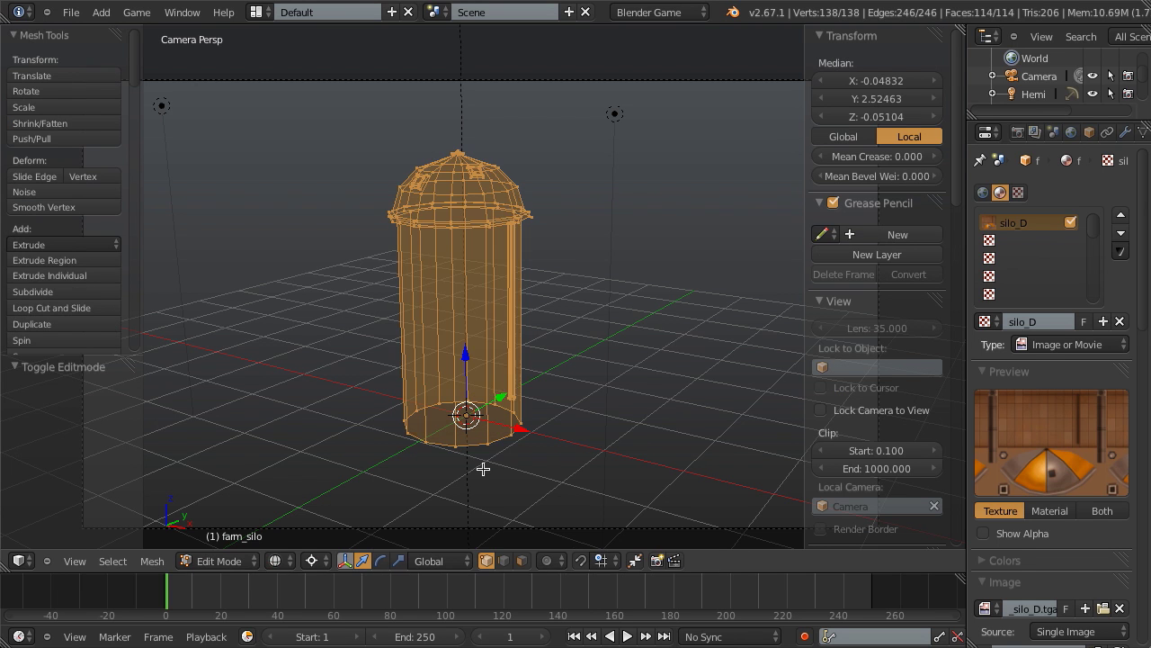
key("s")
key("Escape")
key("a")
key("b")
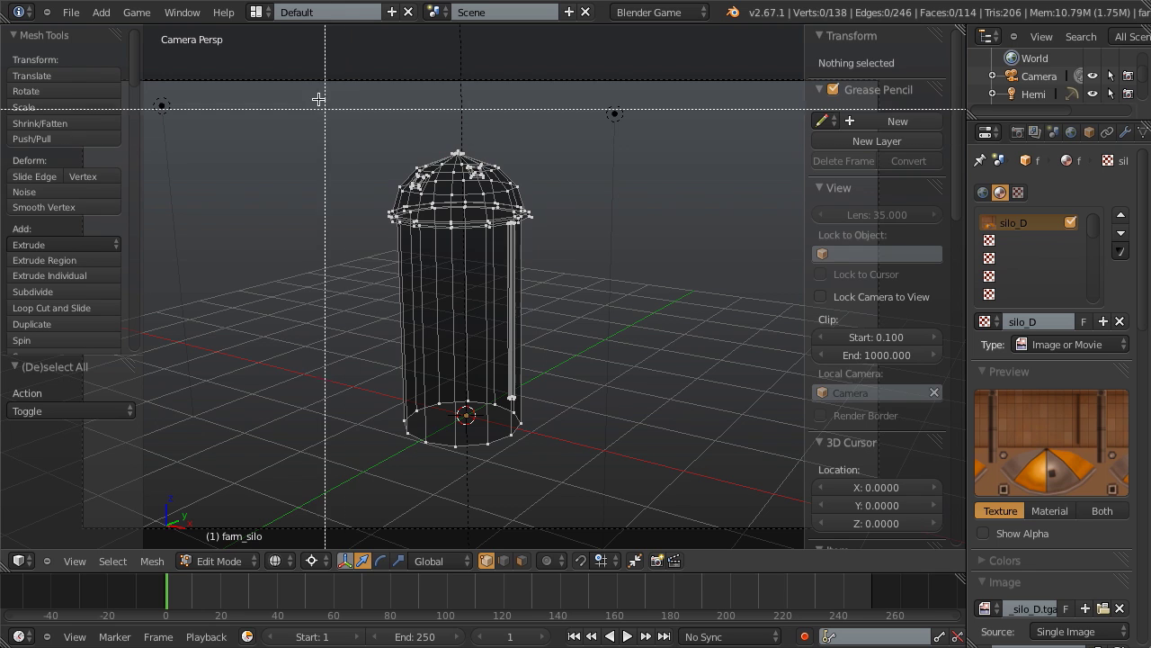
left_click_drag(309, 83, 601, 259)
Lower the dome along Z into the cylinder, save the silo library, and return to the farm file.
key("g")
key("z")
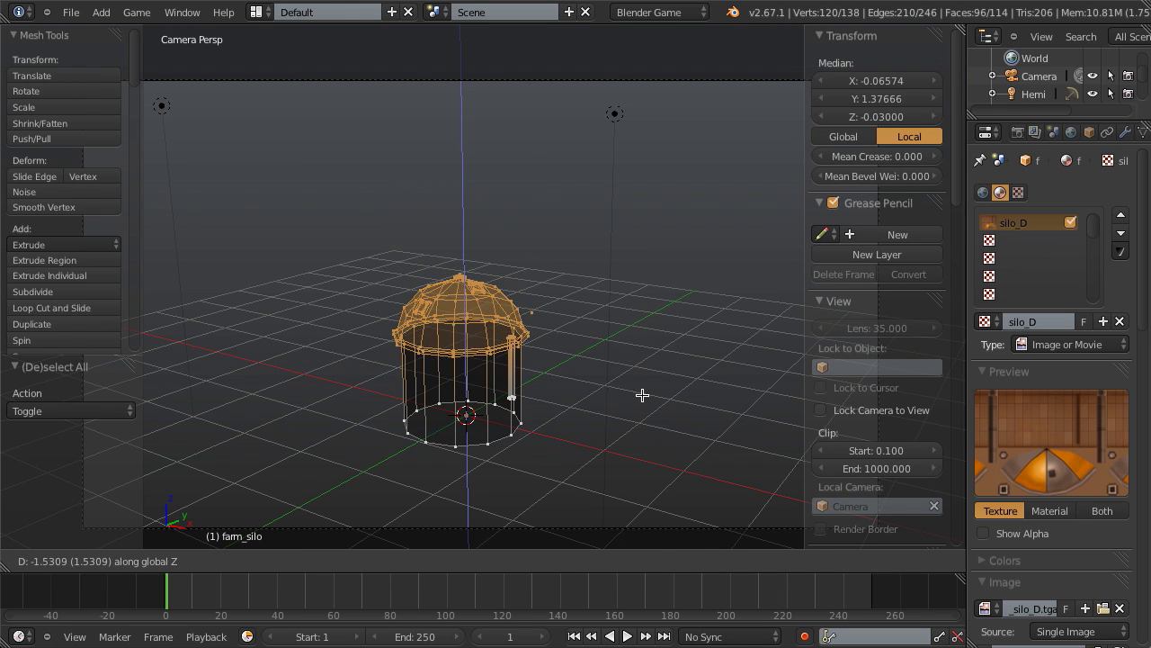
left_click(642, 403)
key("Tab")
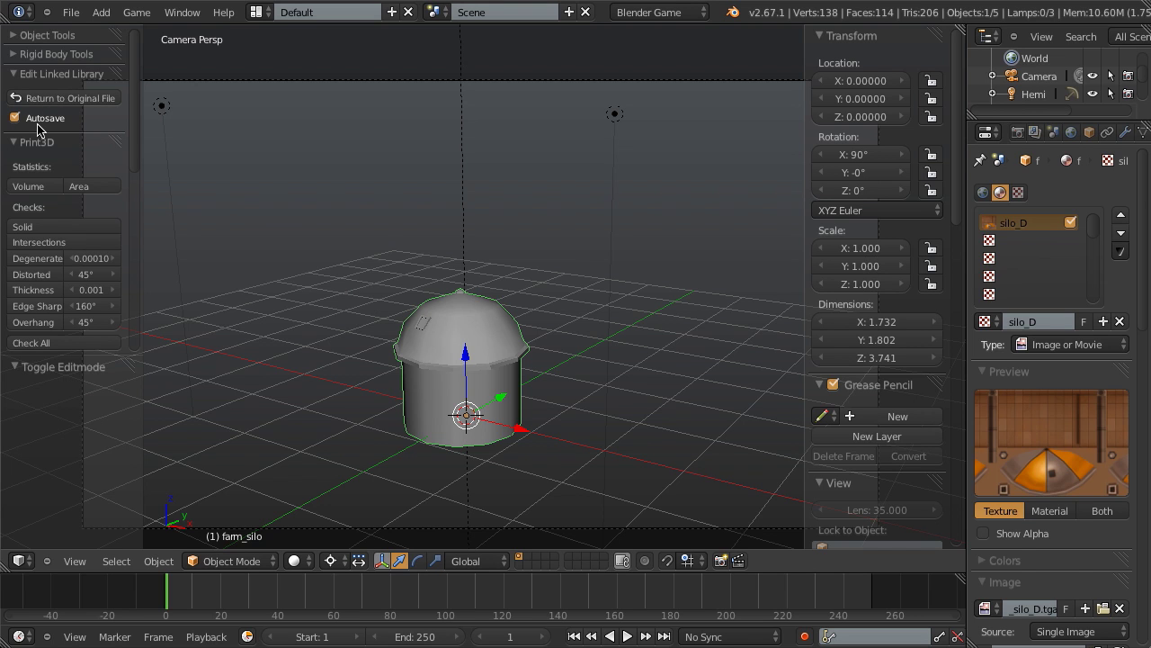
left_click(71, 12)
left_click(102, 104)
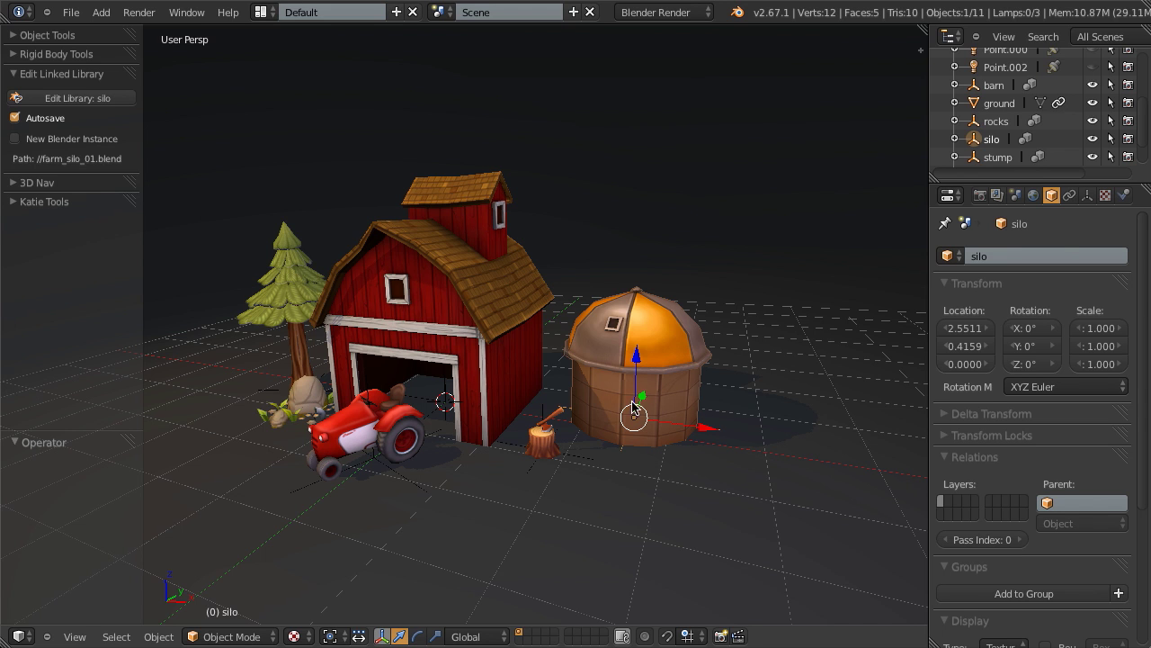
Select the barn and tractor, open the tractor's library file, then return to the farm file.
right_click(390, 319)
right_click(355, 425)
left_click(77, 98)
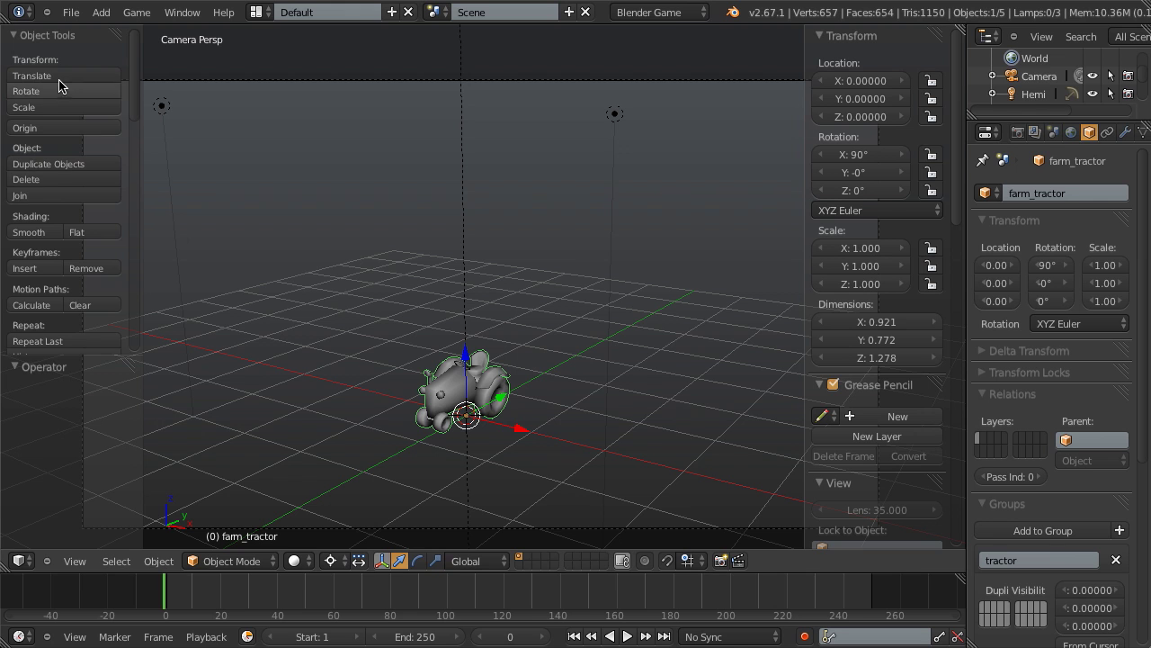
left_click(43, 35)
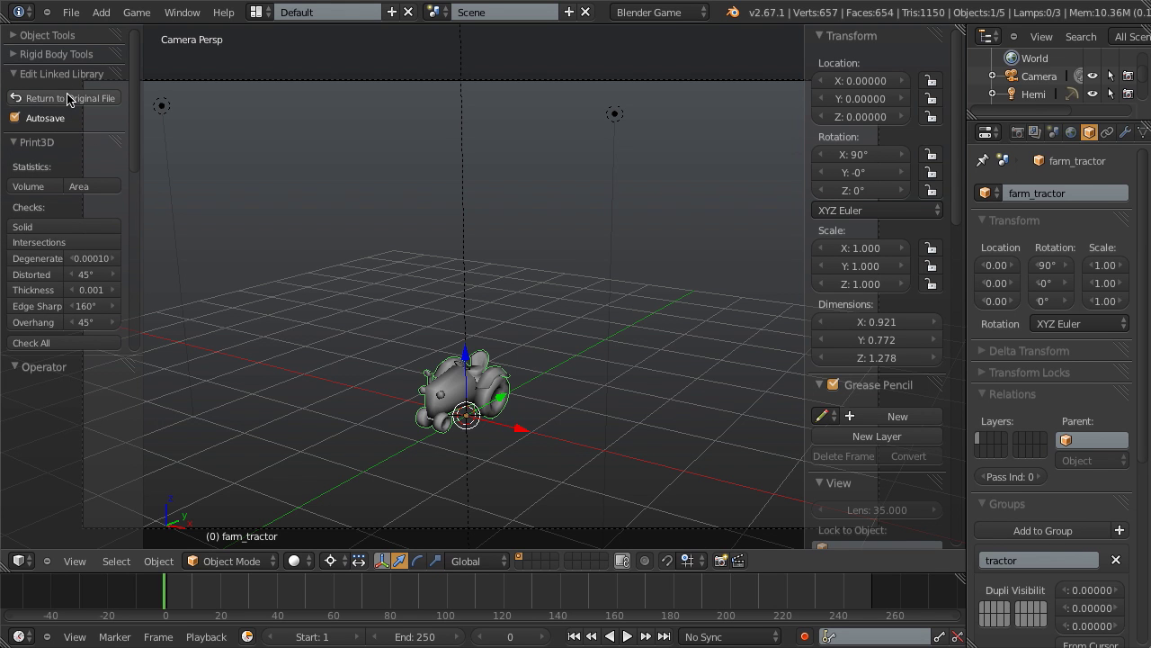
left_click(68, 97)
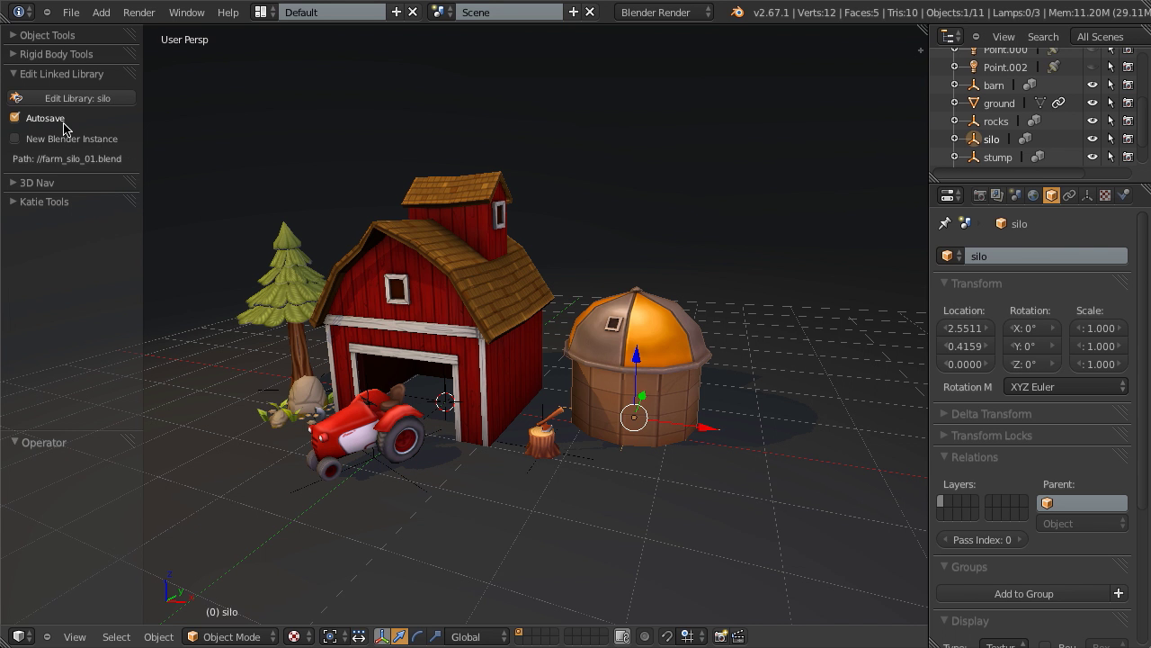
In the silo library, raise the dome along Z, view it textured, and return to the farm file.
left_click(67, 99)
key("g")
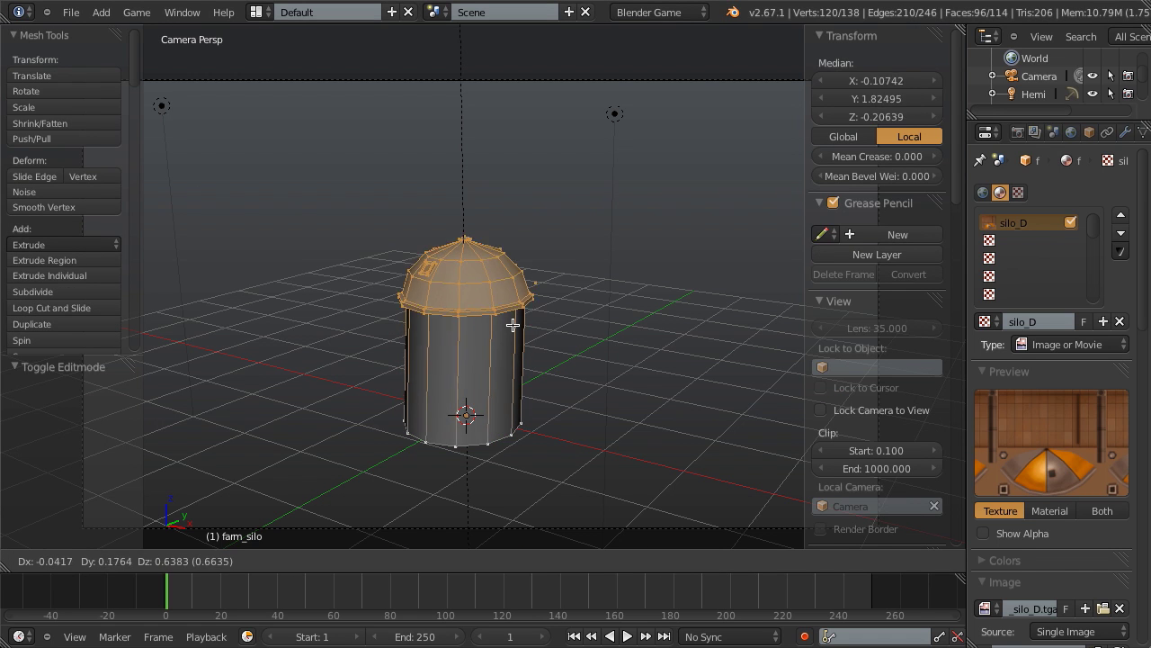
key("z")
left_click(510, 273)
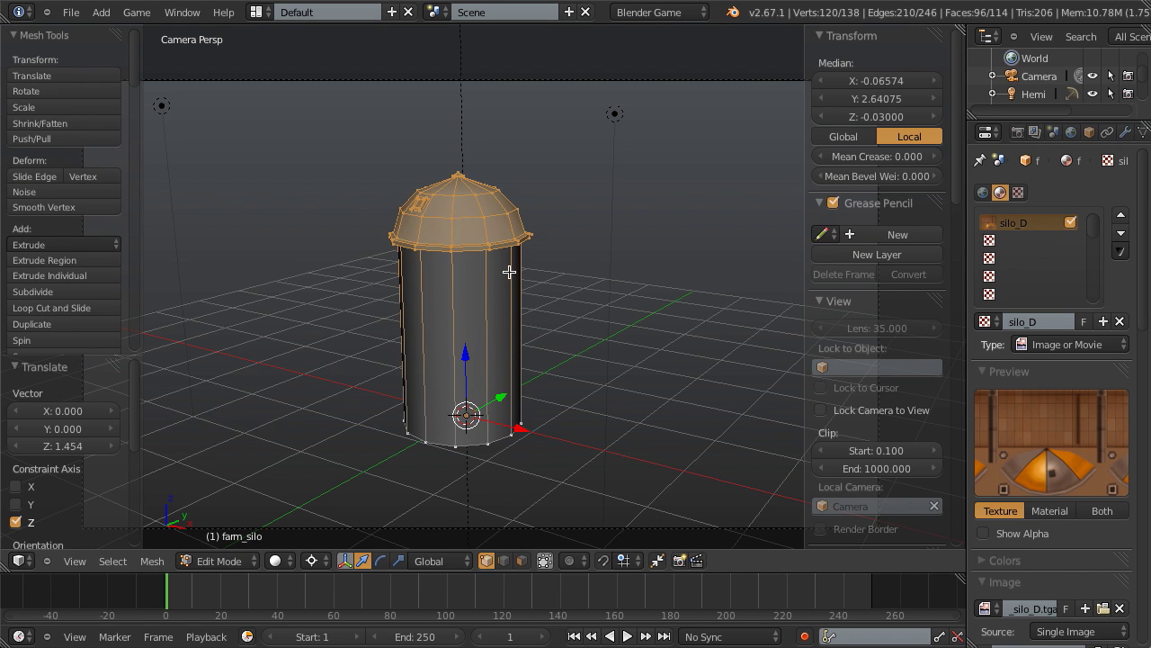
key("alt+z")
key("g")
key("z")
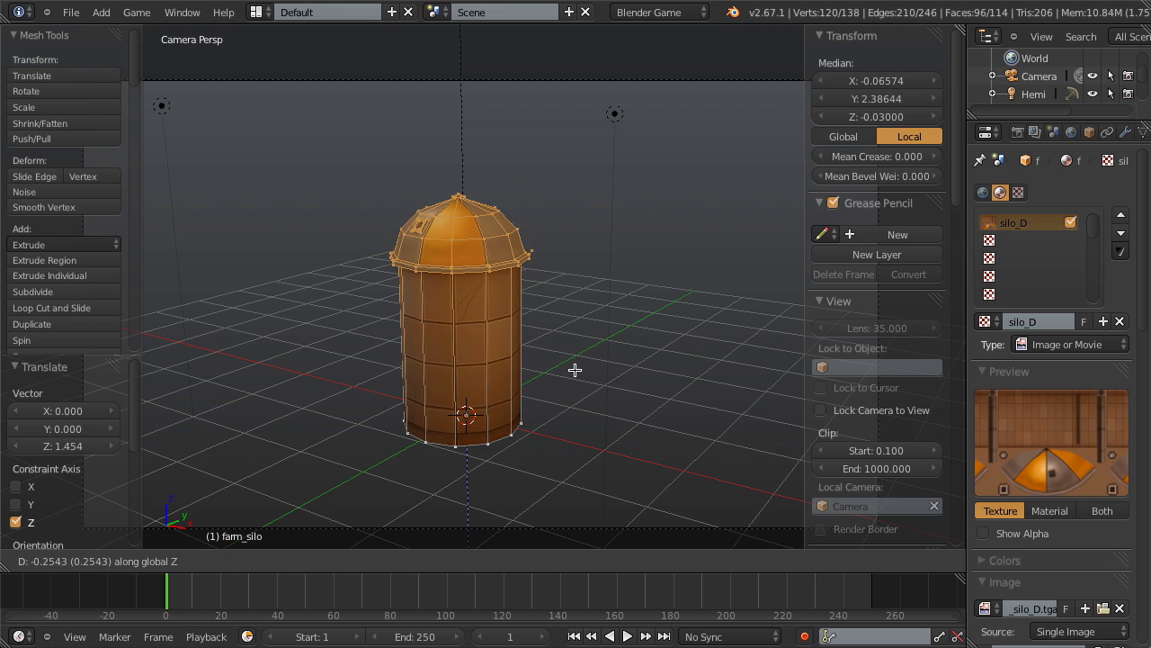
key("Escape")
key("Tab")
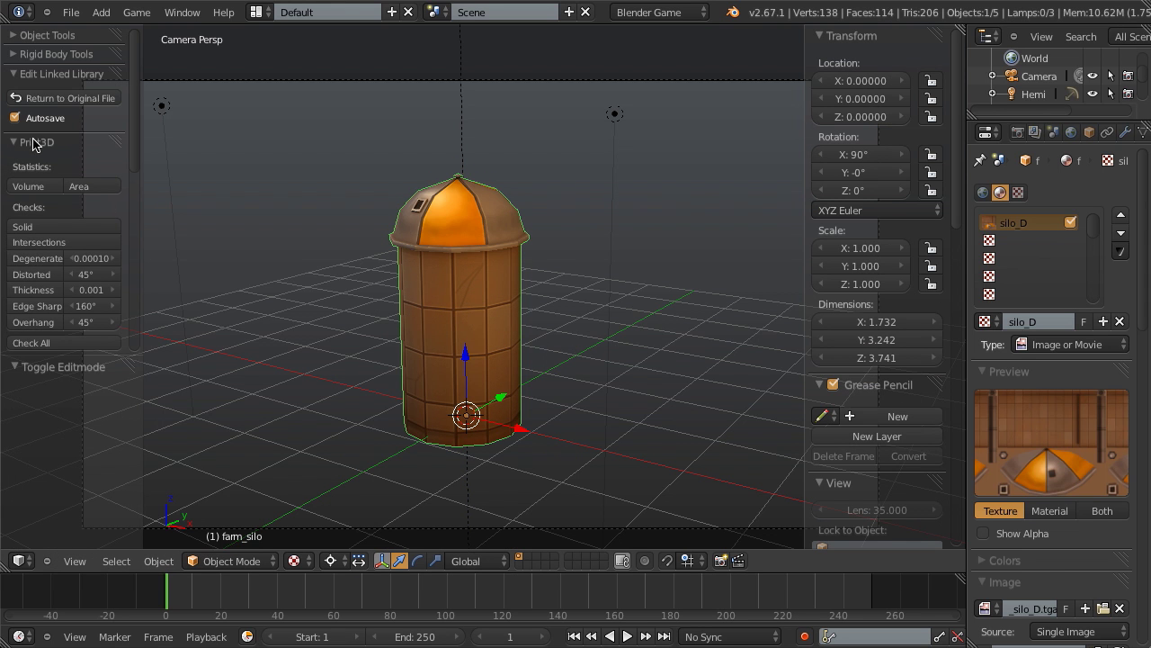
left_click(58, 99)
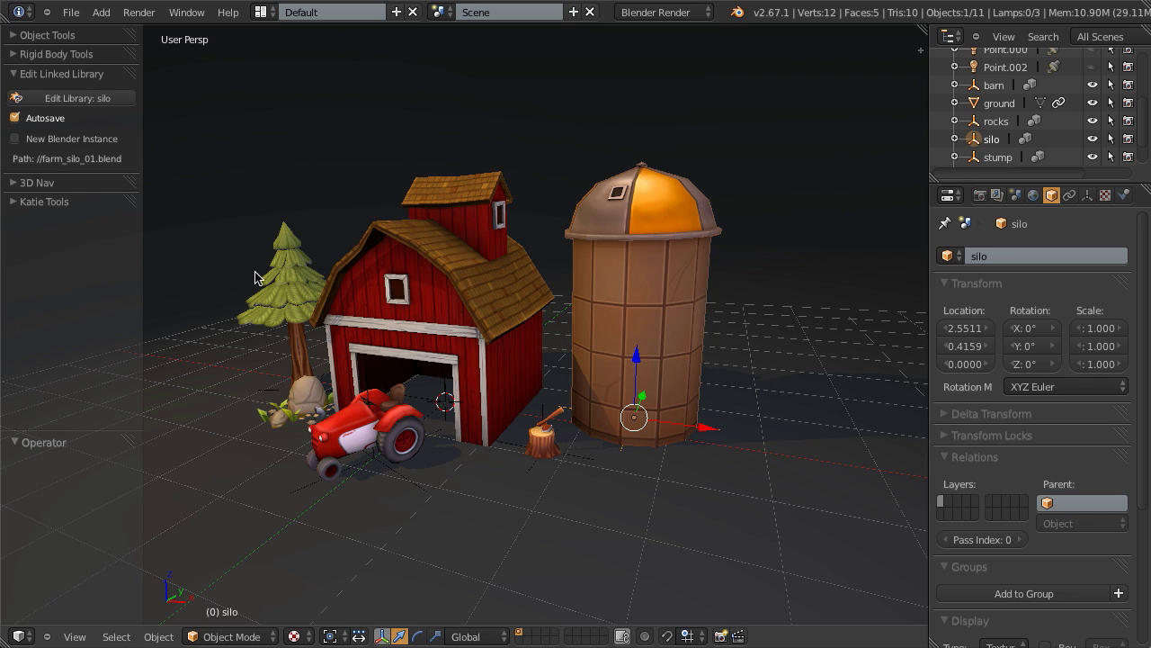
left_click(94, 106)
left_click(71, 12)
left_click(300, 114)
right_click(432, 234)
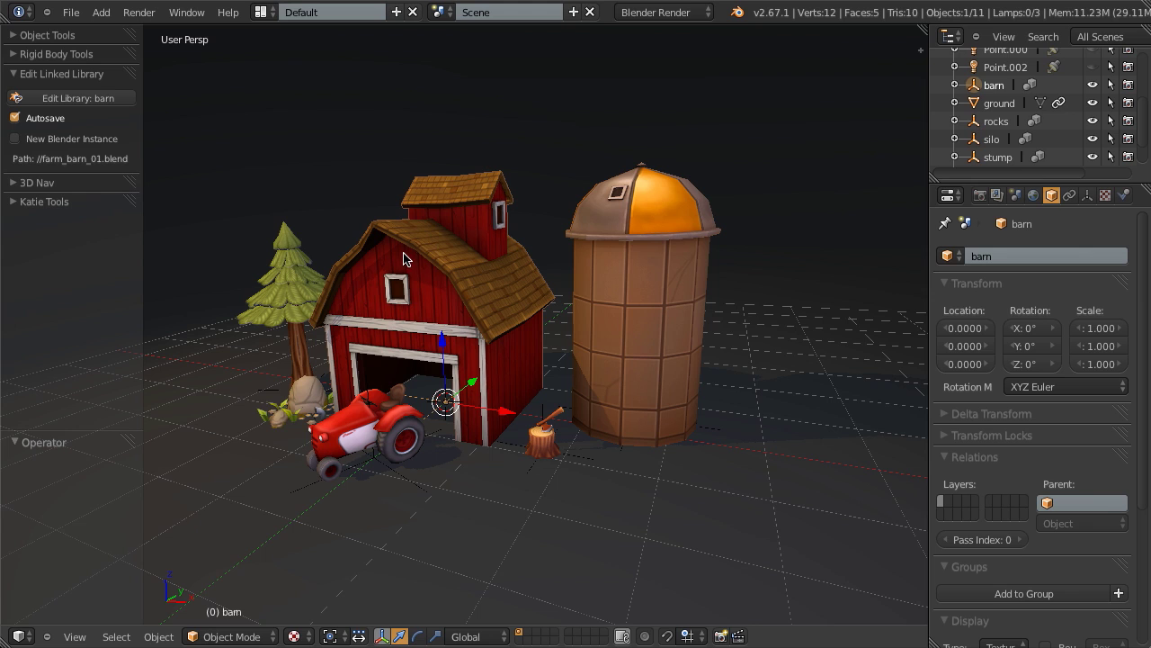
right_click(576, 275)
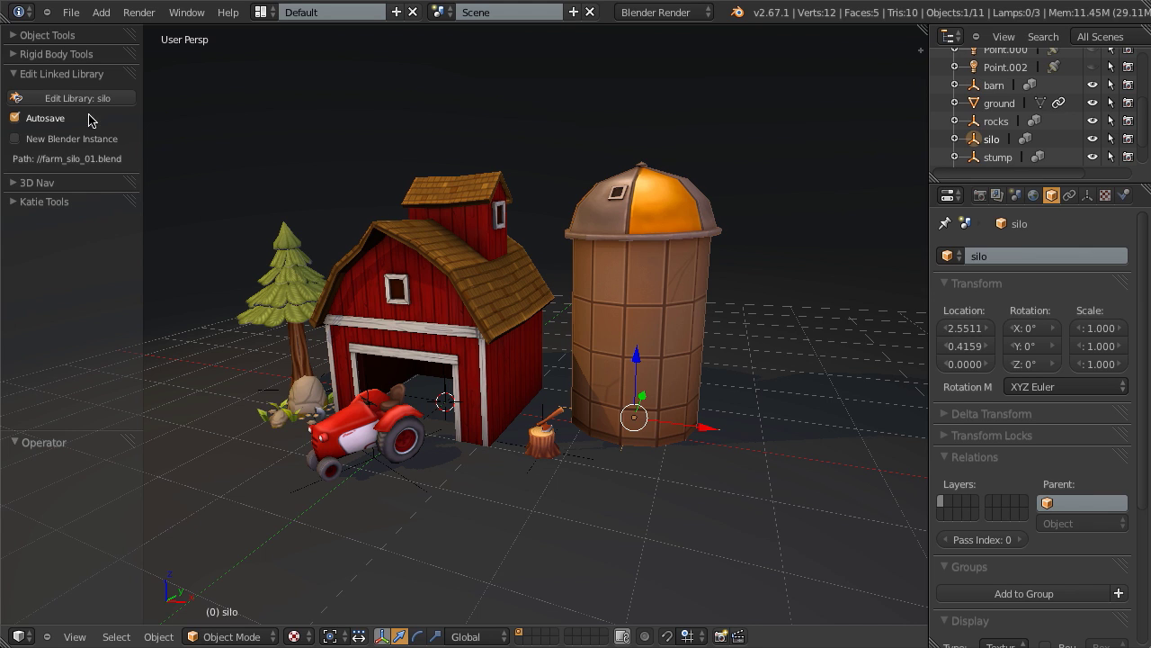